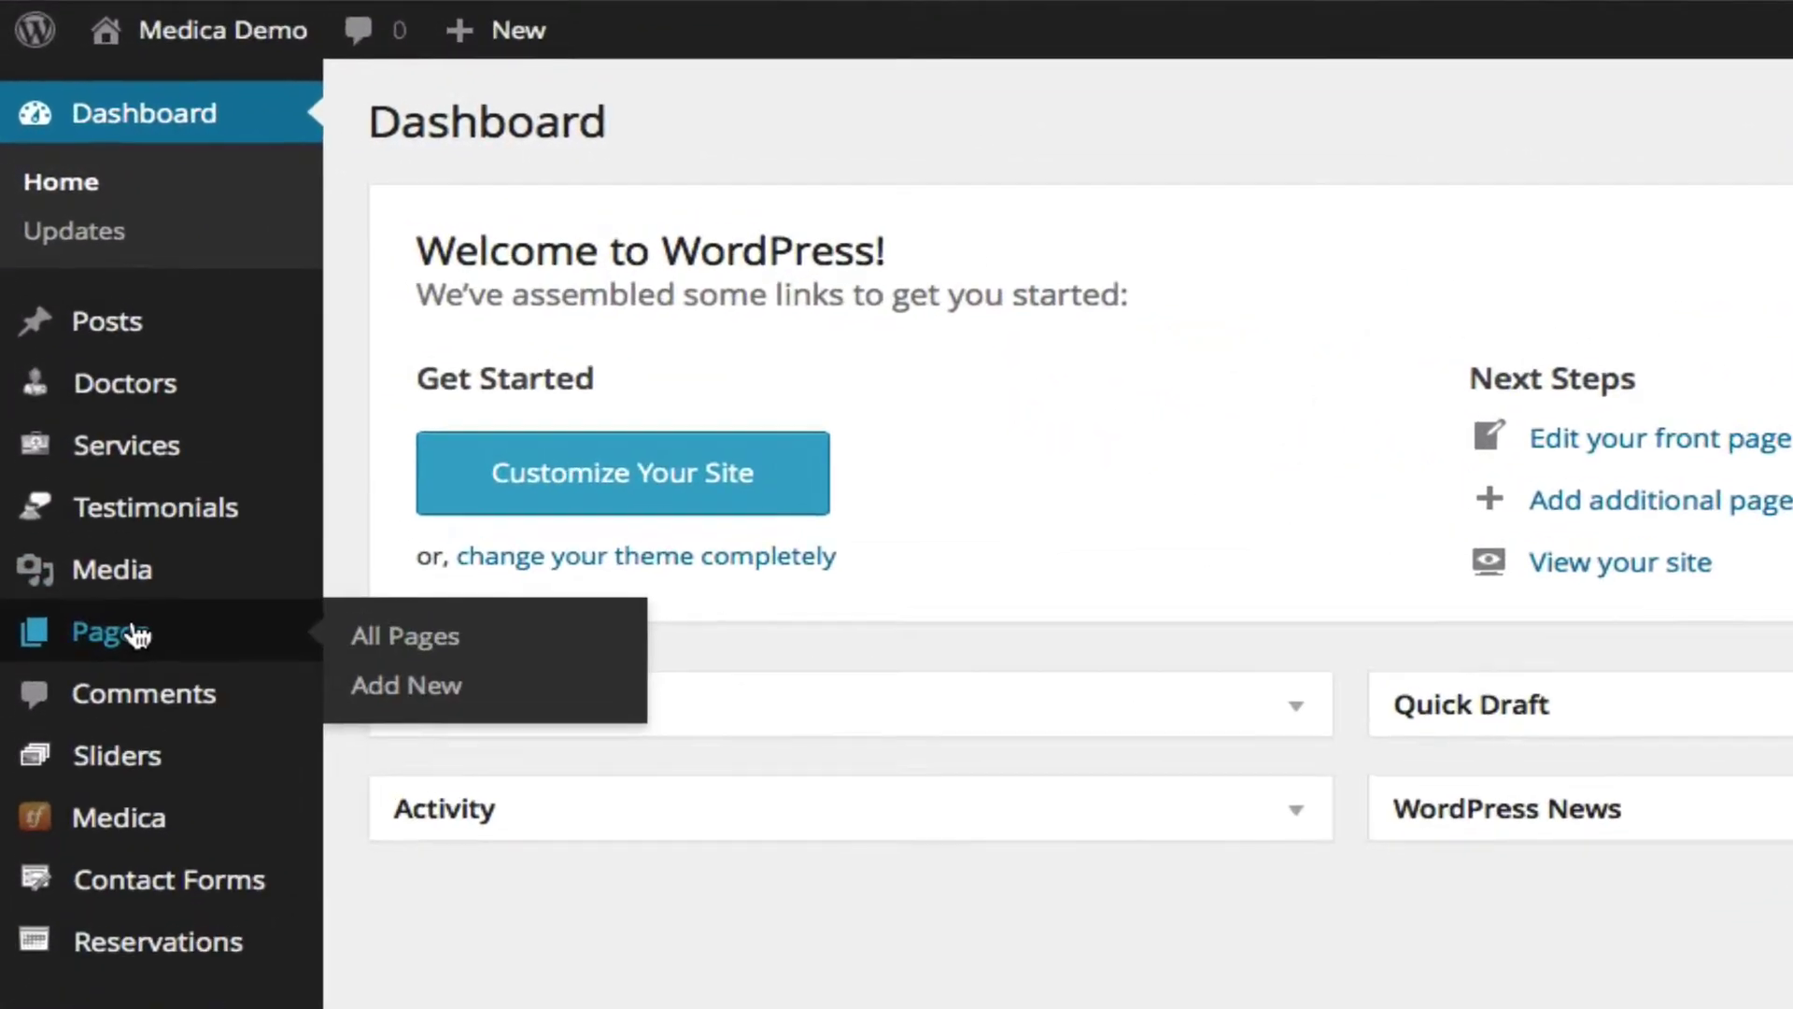
- Go to the site's Pages list to reach the 'Adding Landing Page Text' tutorial
left_click(408, 634)
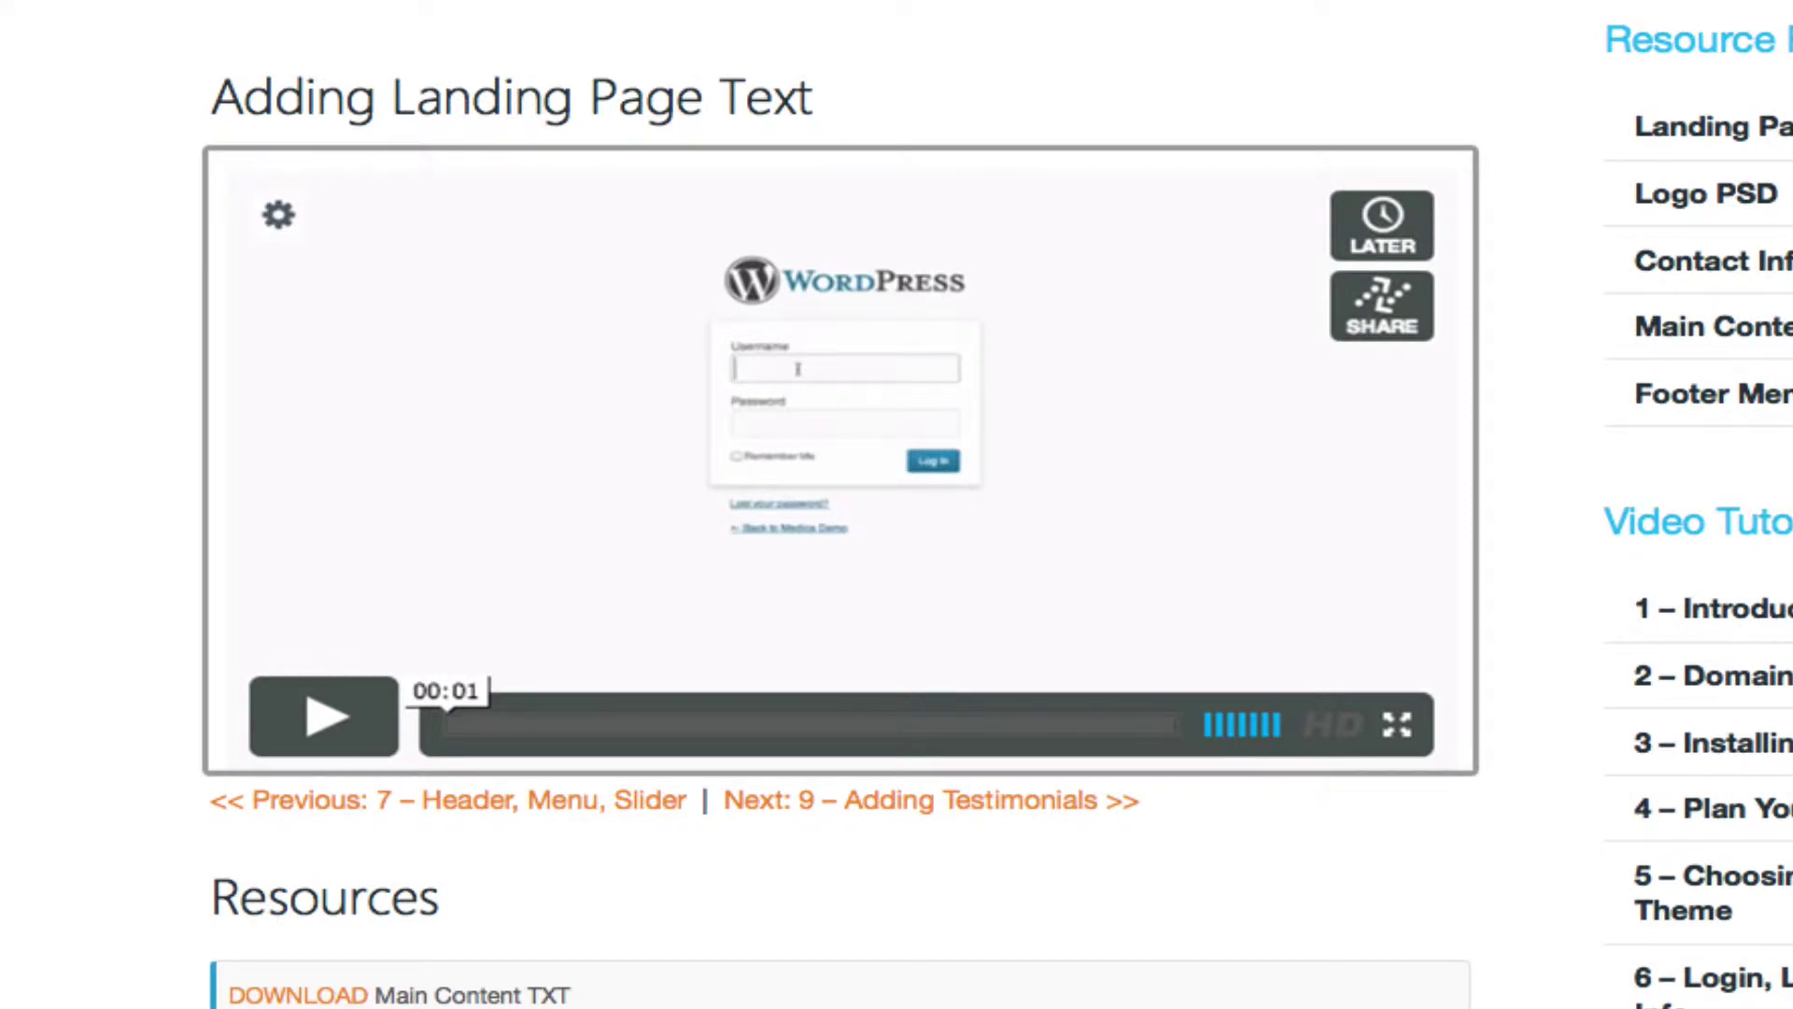
scroll(841, 562, "down", 2)
scroll(841, 561, "down", 2)
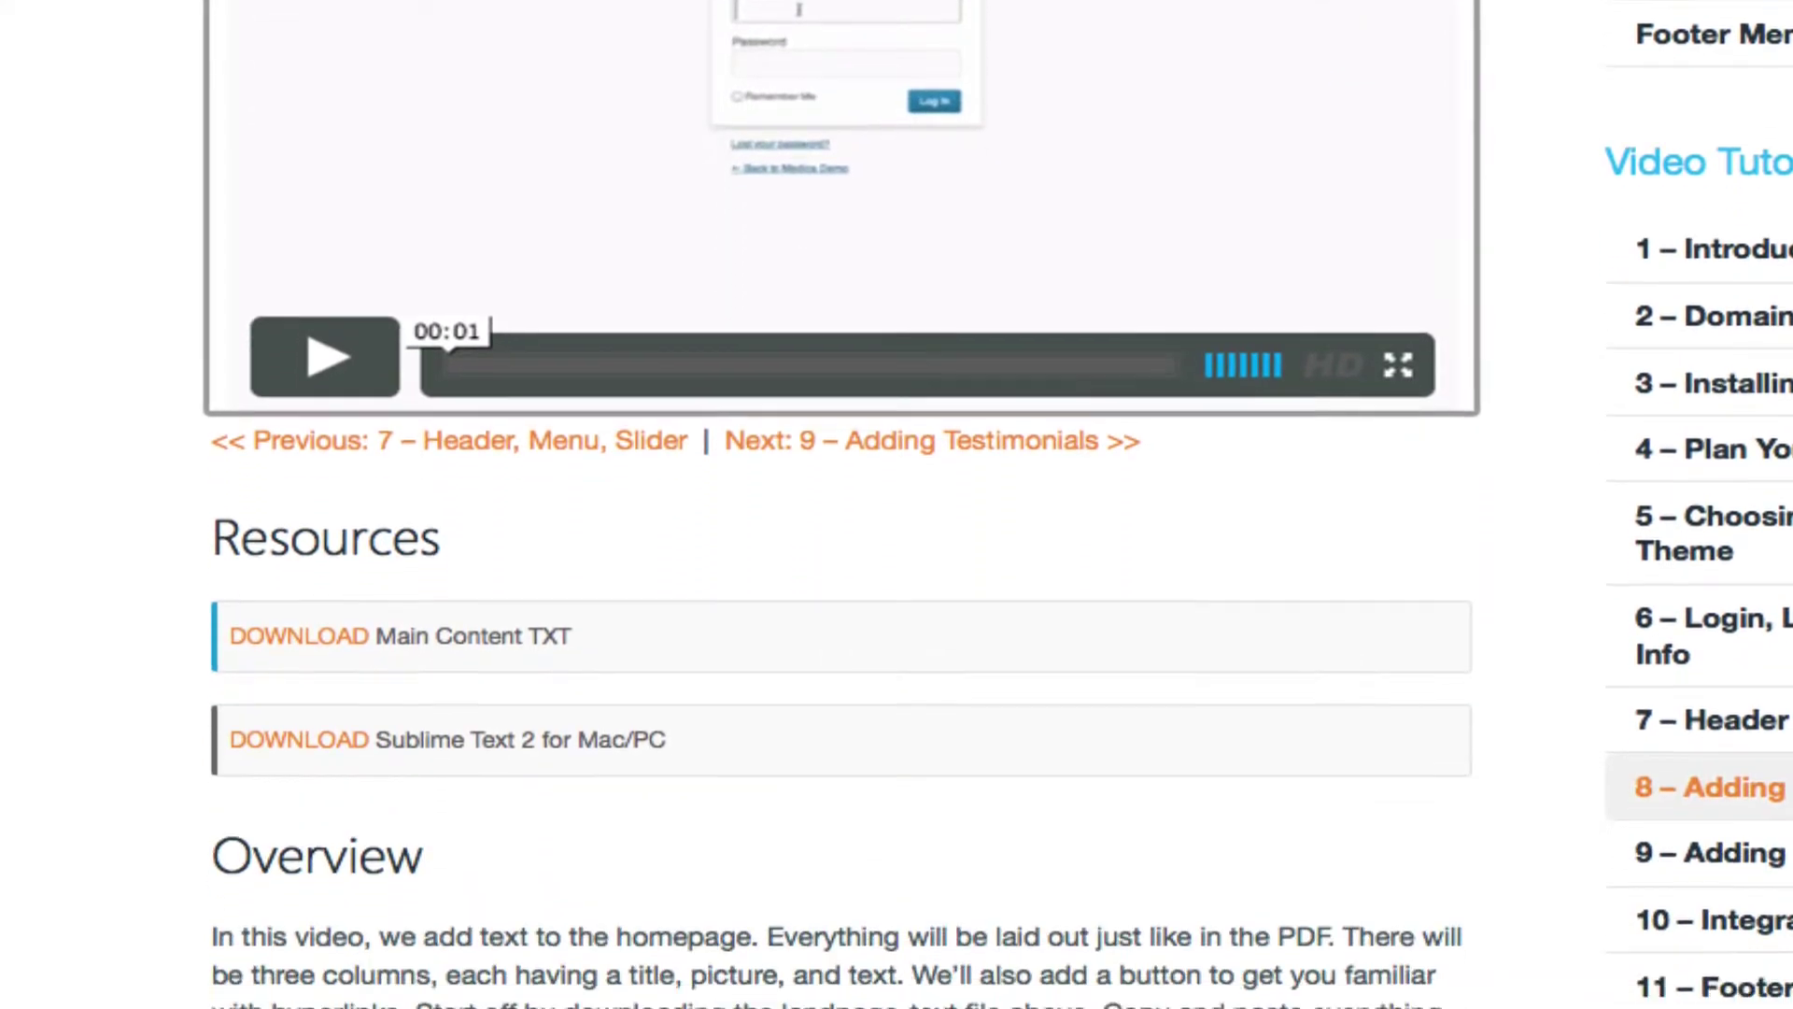
scroll(840, 560, "down", 1)
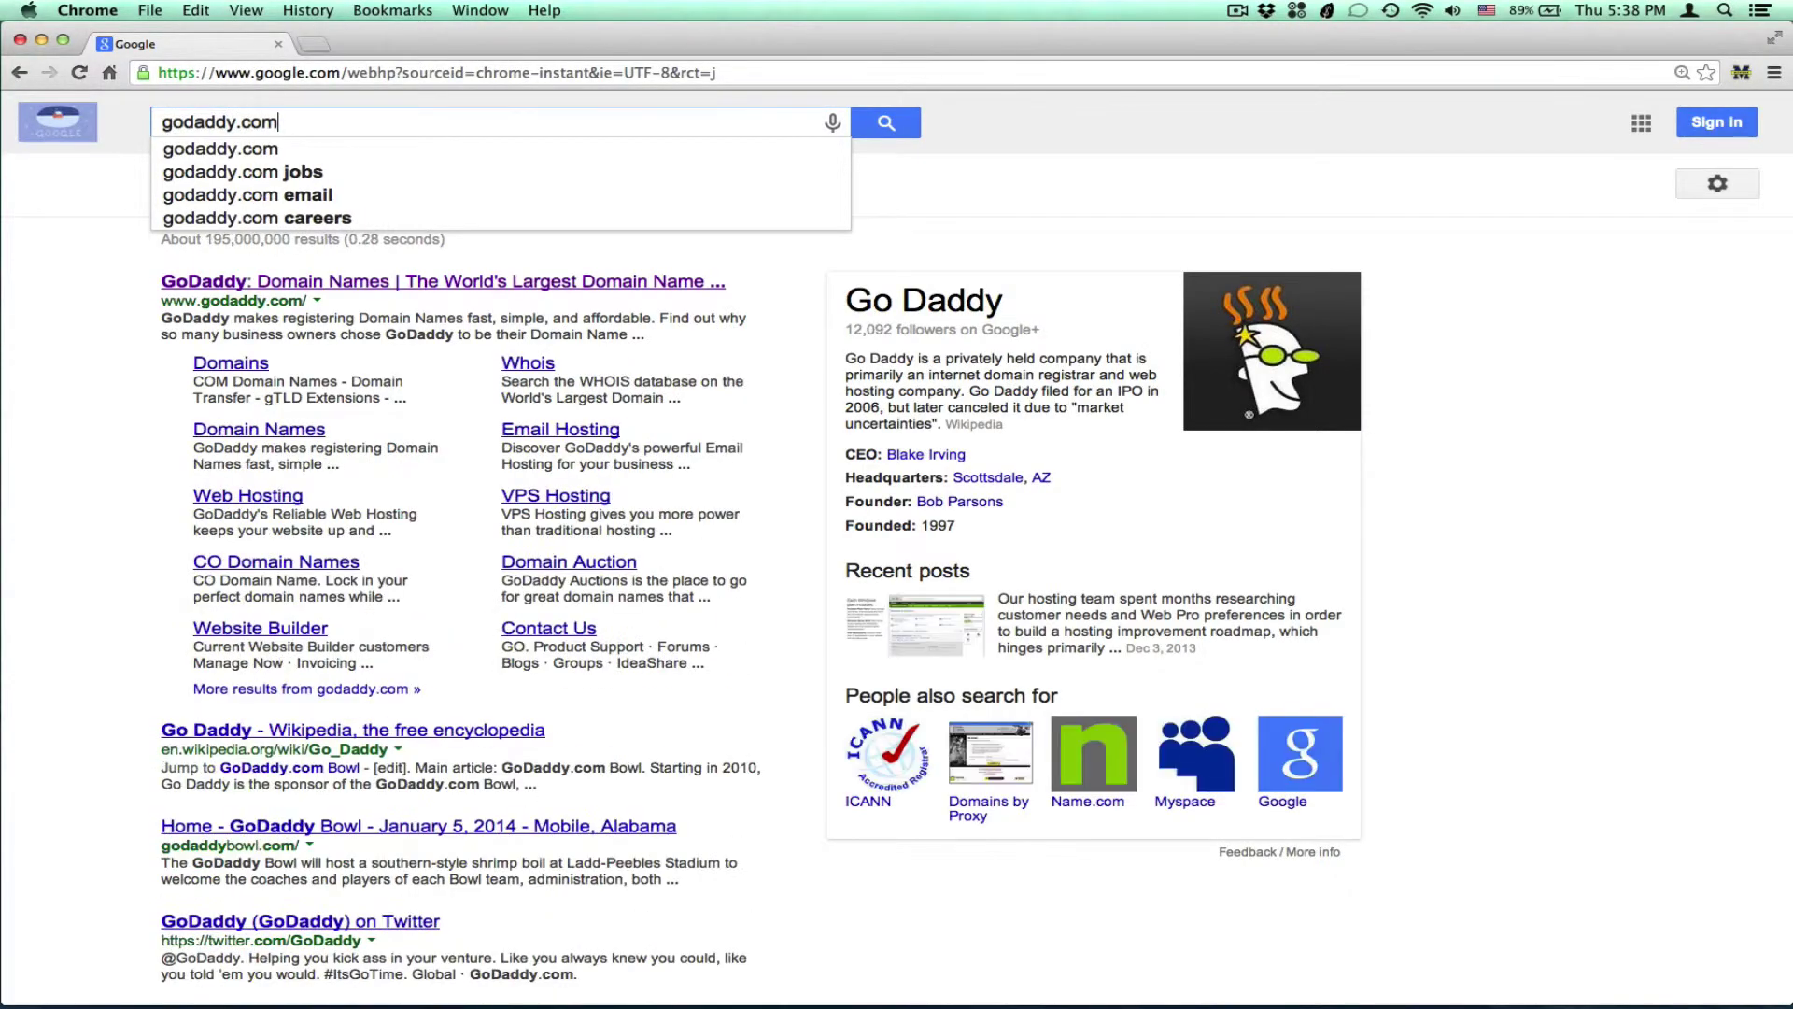
- Open the GoDaddy homepage from the Google results for godaddy.com
left_click(204, 280)
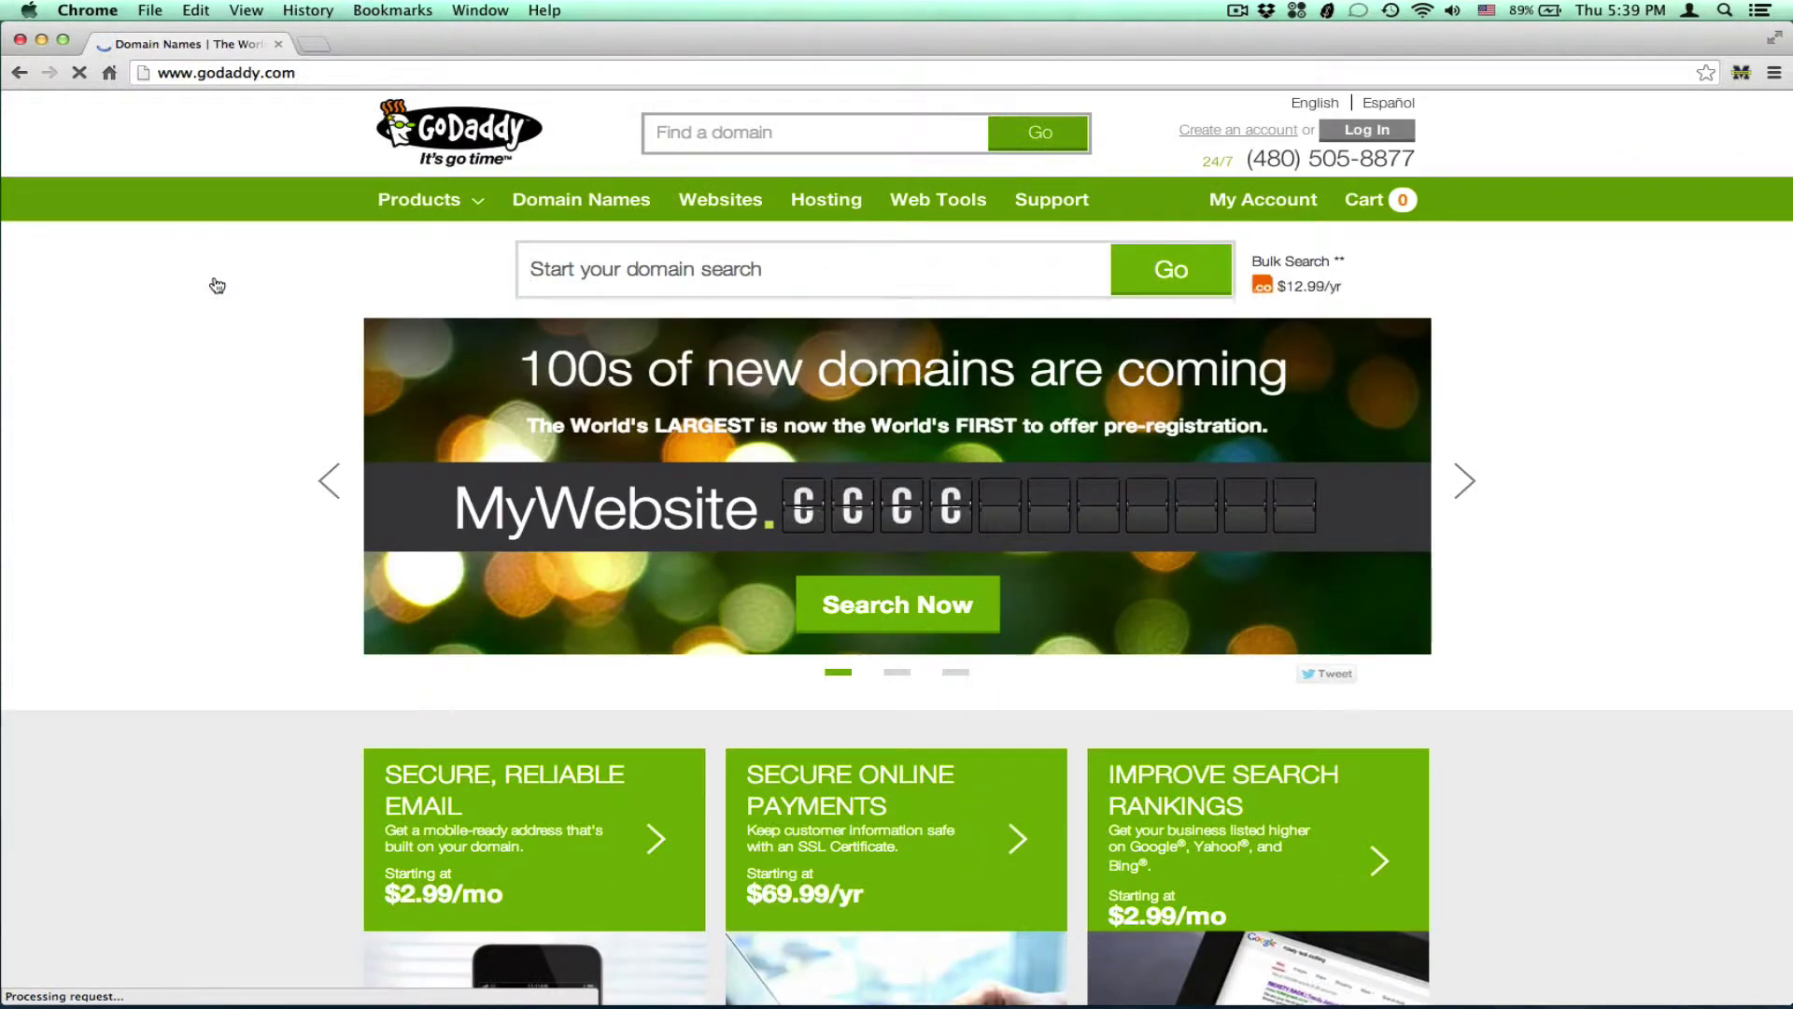